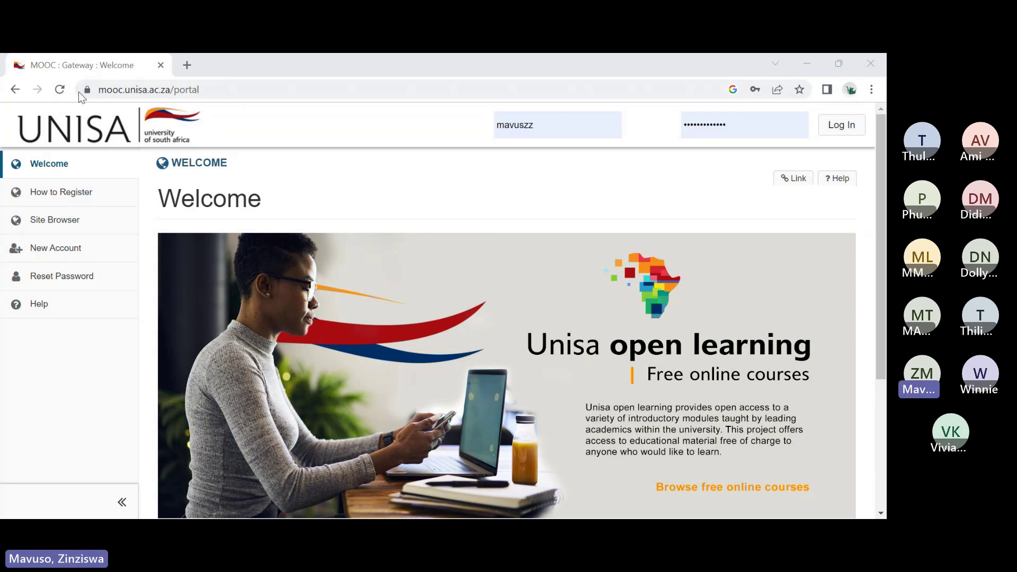
# Step: Open the New Account form and enter a user ID
pyautogui.click(148, 90)
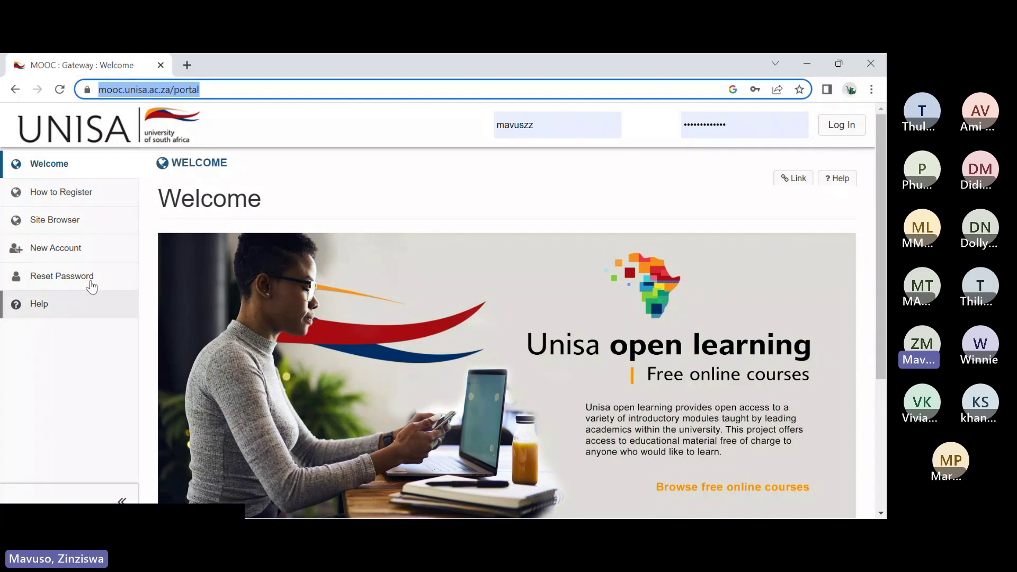
pyautogui.click(90, 254)
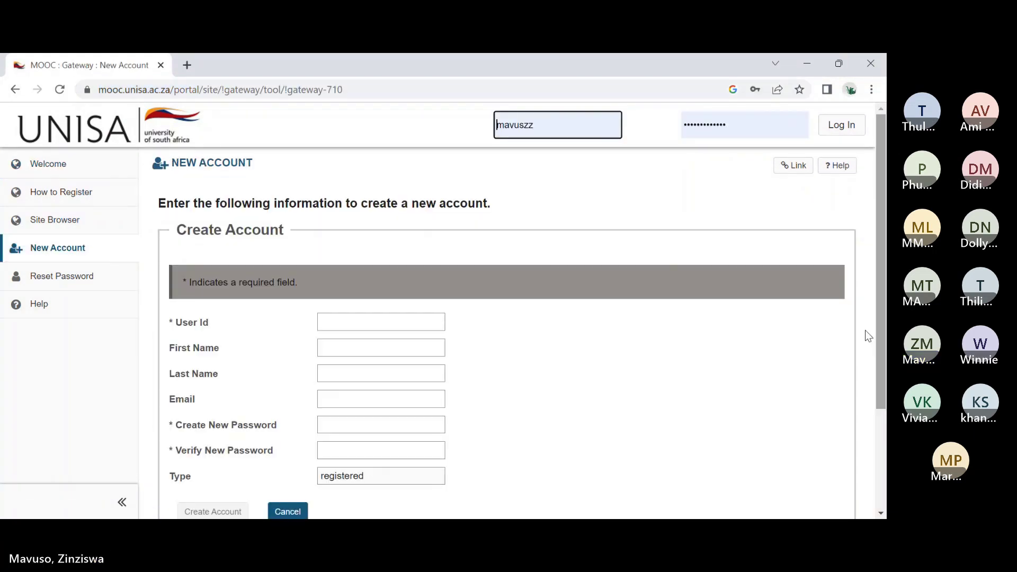
pyautogui.click(350, 317)
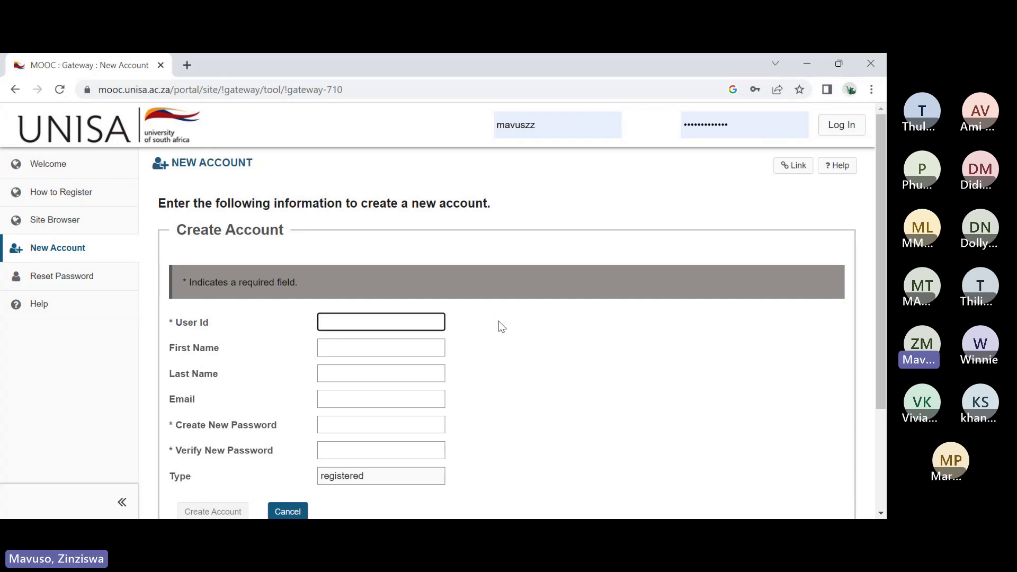
pyautogui.write('Joe Doe')
# Step: Fill in the first and last name, then replace the user ID with a new one
pyautogui.click(391, 346)
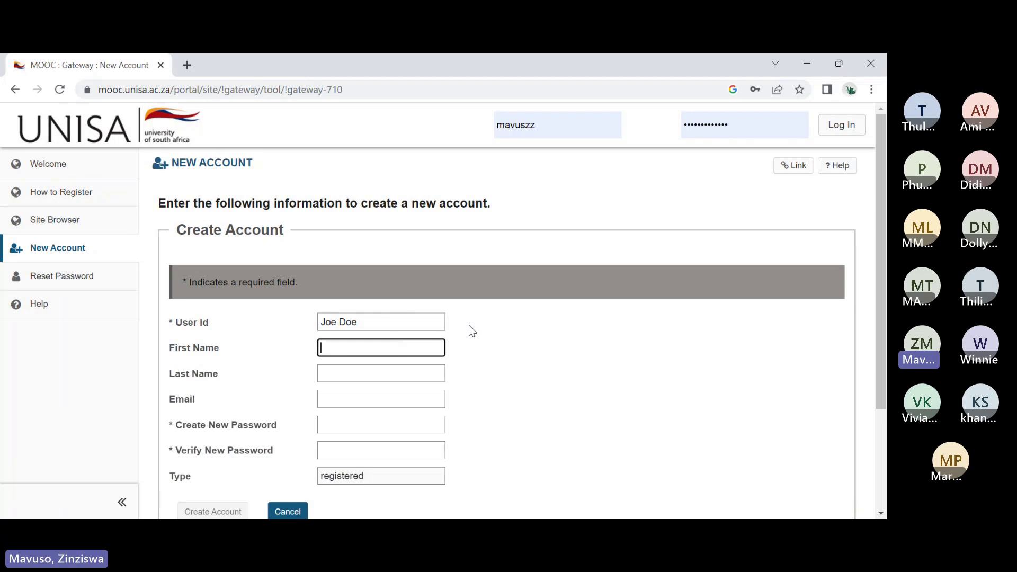
pyautogui.write('Joe')
pyautogui.click(337, 379)
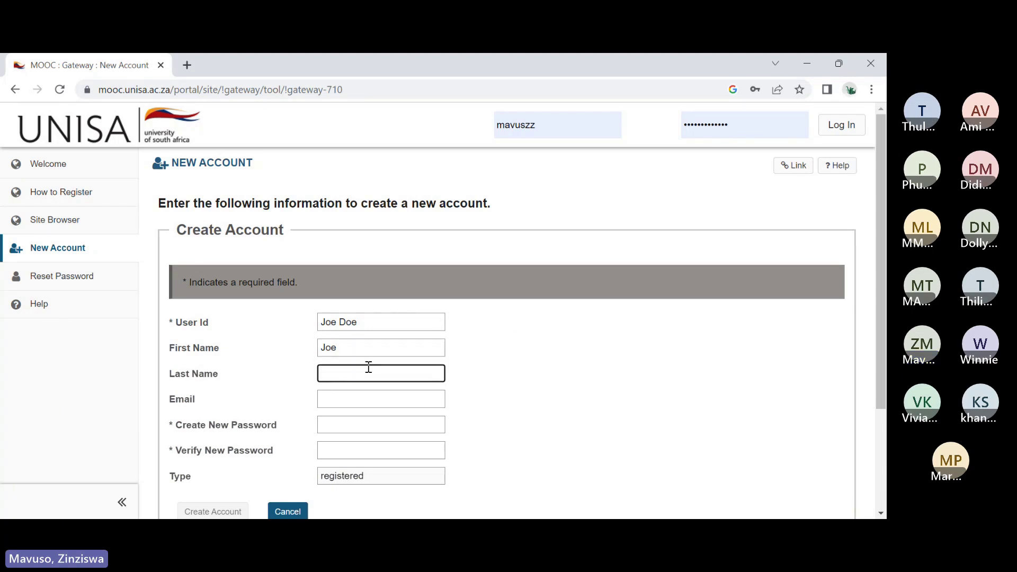
pyautogui.write('Doe')
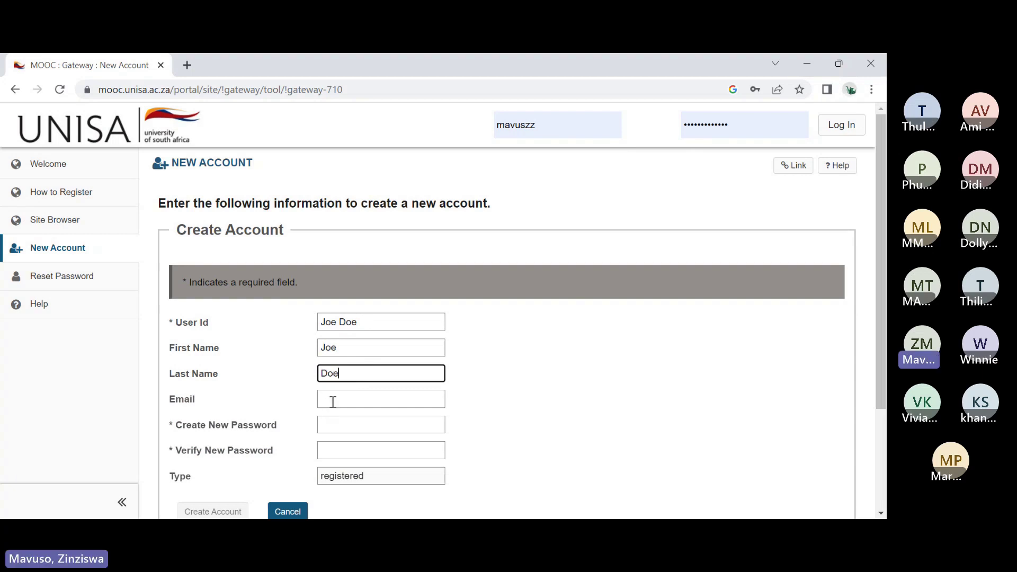
pyautogui.click(333, 402)
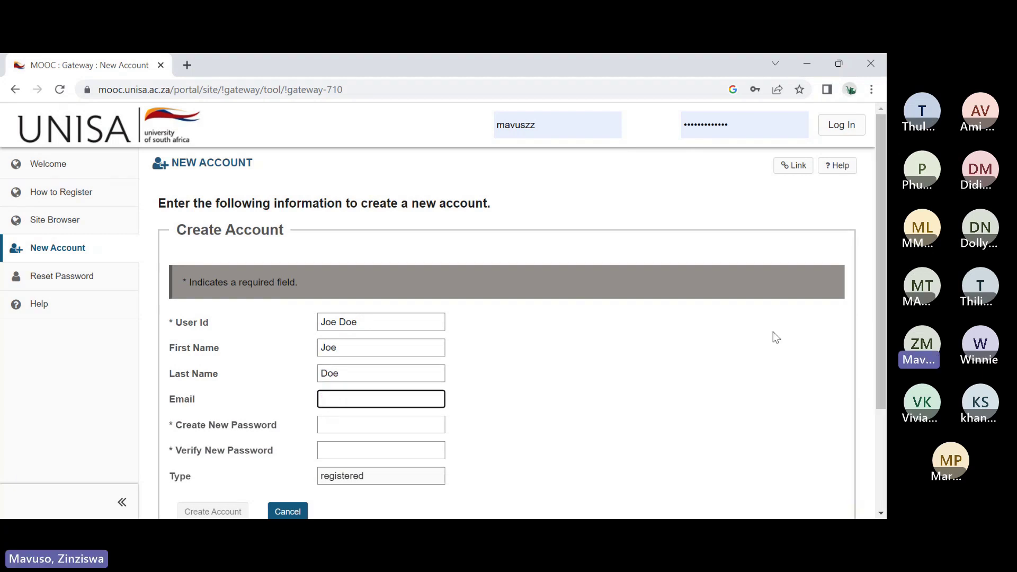
pyautogui.moveTo(371, 322); pyautogui.dragTo(304, 333)
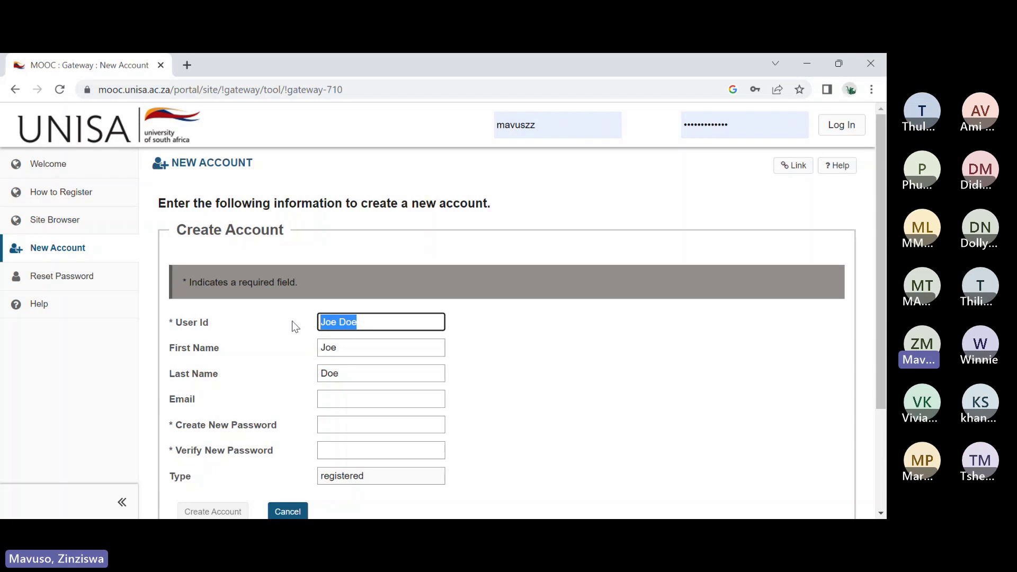
pyautogui.write('Joe')
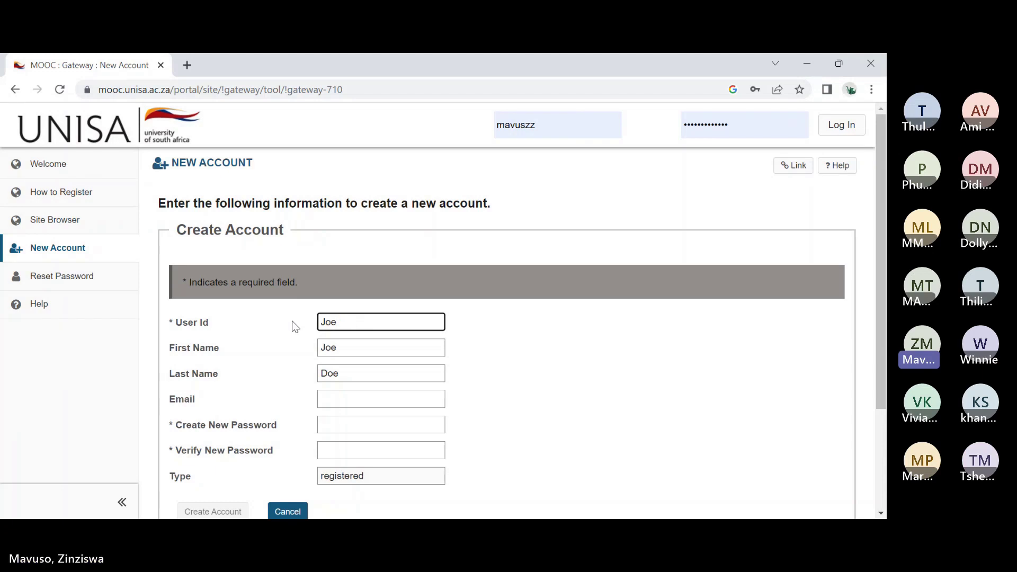
pyautogui.write('Joy')
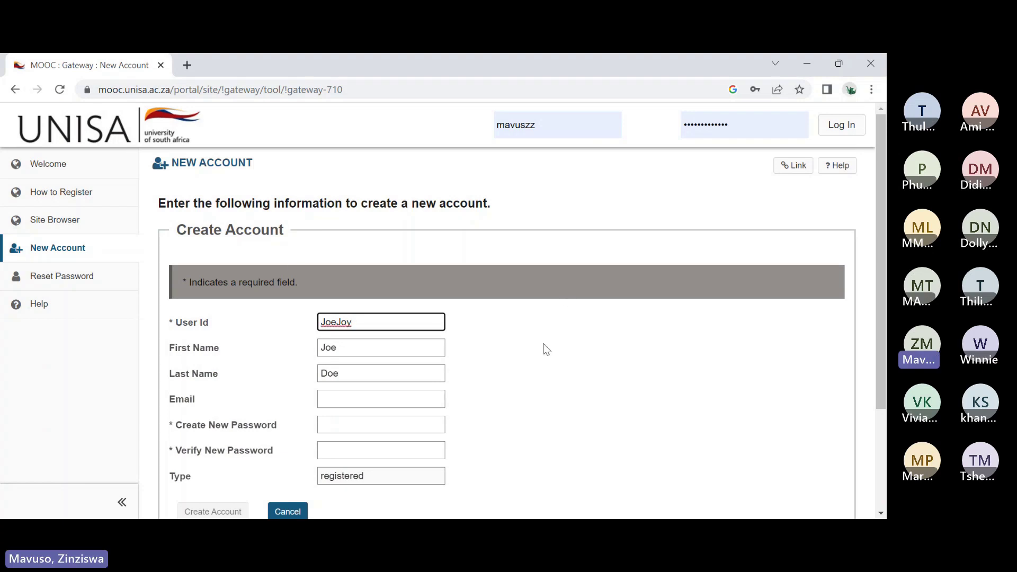
# Step: Enter an email address in the Email field, correcting a typo
pyautogui.click(346, 399)
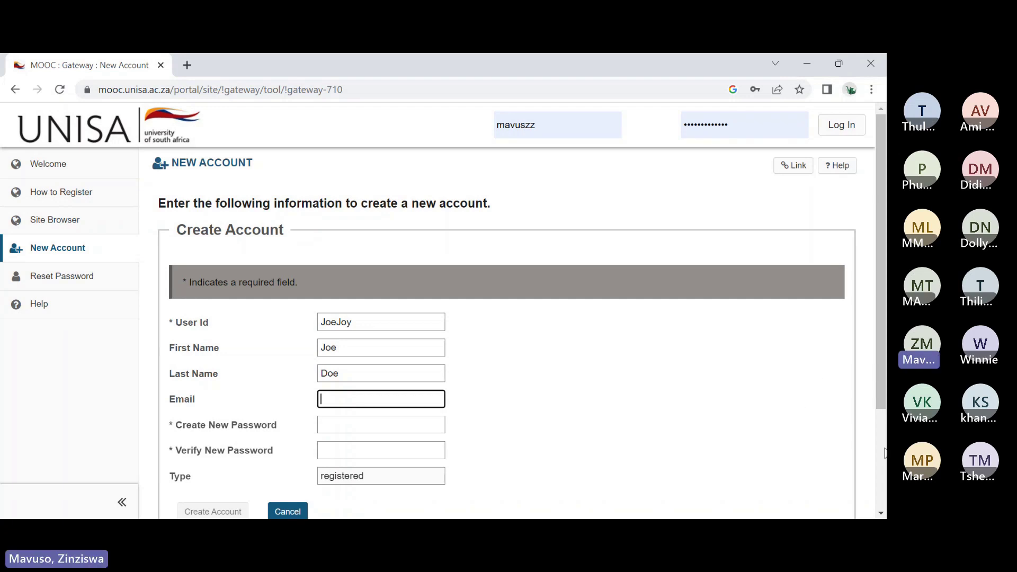
pyautogui.write('Jo')
pyautogui.press('BackSpace')
pyautogui.press('BackSpace')
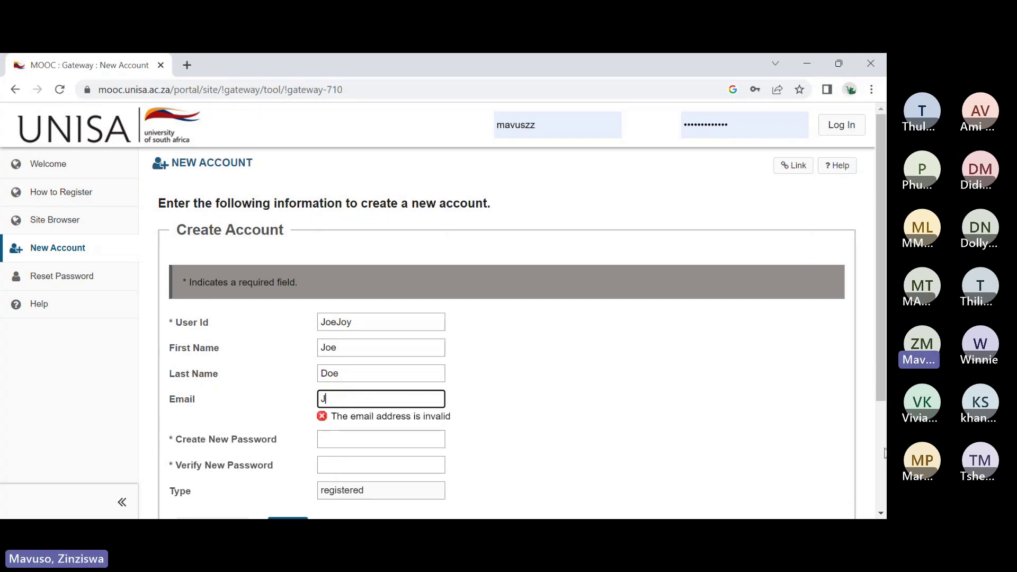
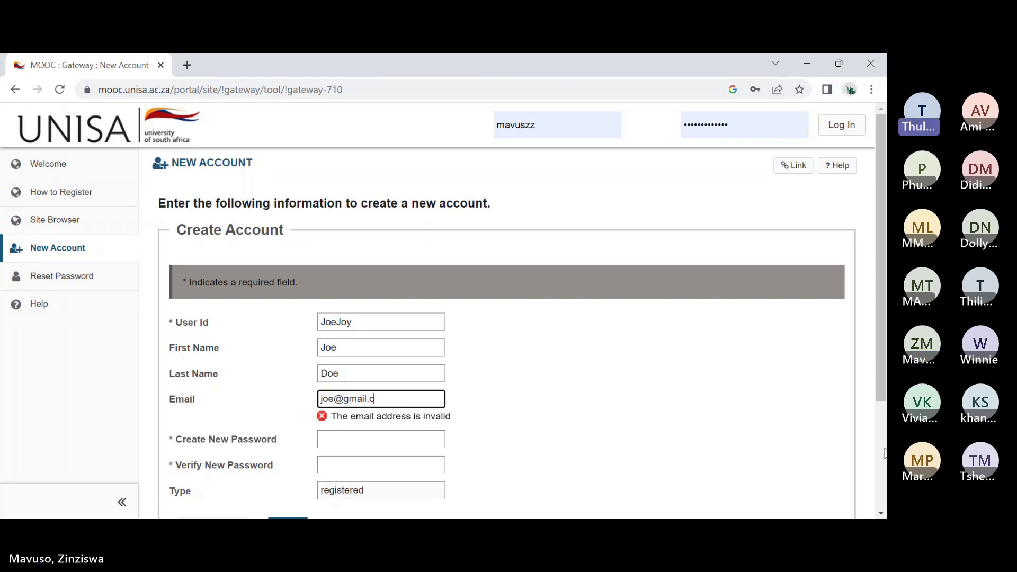
# Step: Enter and confirm the account password, then clear the Email field
pyautogui.click(359, 422)
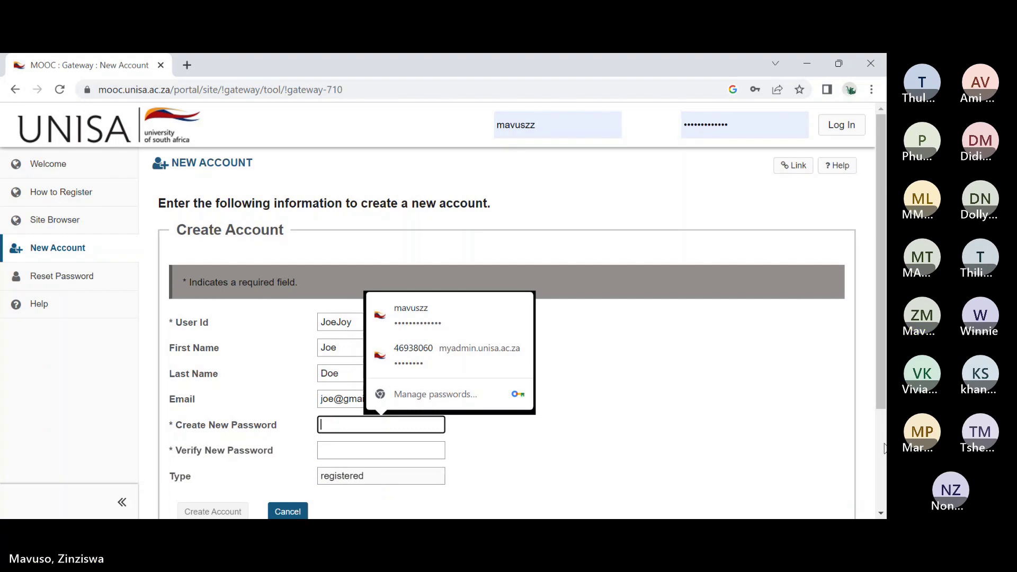
pyautogui.write('123456')
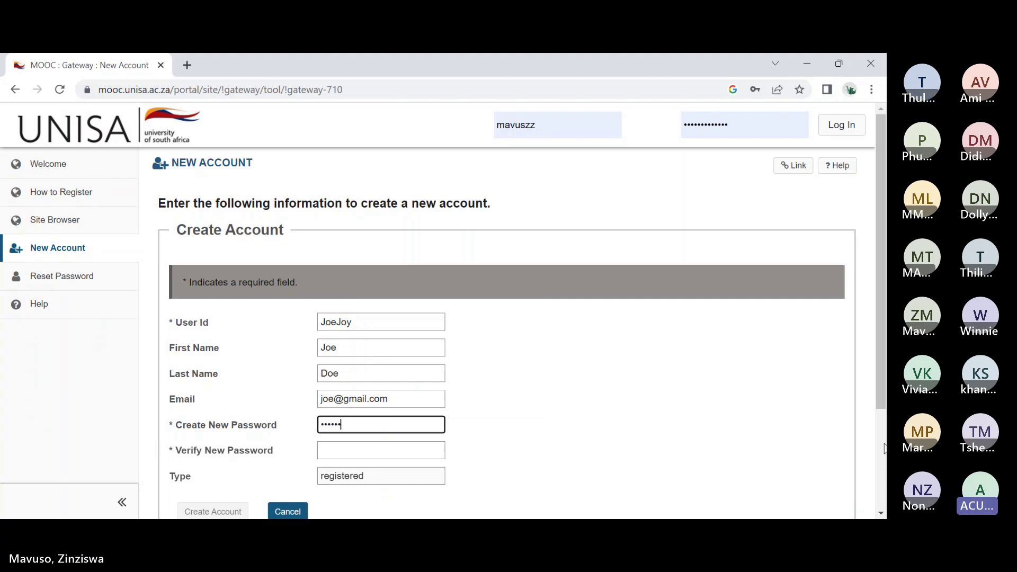
pyautogui.press('Tab')
pyautogui.write('123456')
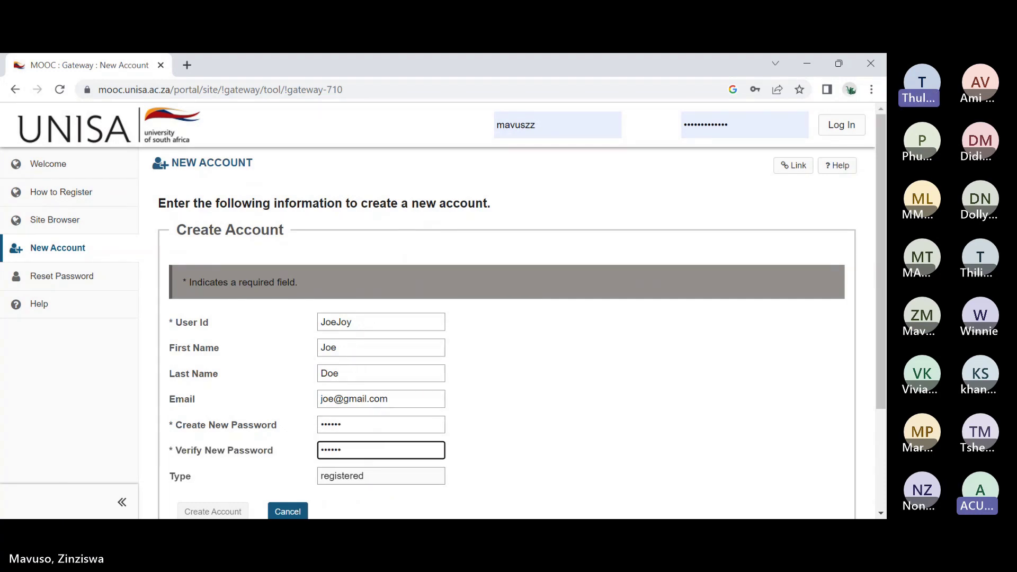
pyautogui.click(386, 382)
pyautogui.click(400, 392)
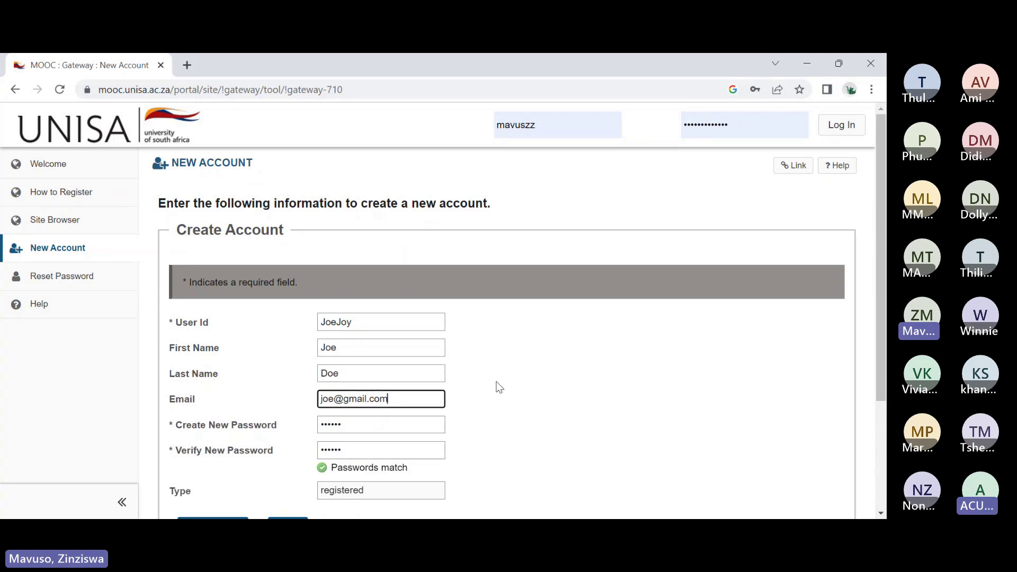
pyautogui.press('BackSpace')
pyautogui.press('BackSpace')
pyautogui.press('BackSpace')
pyautogui.press('BackSpace')
pyautogui.press('BackSpace')
pyautogui.press('BackSpace')
pyautogui.press('BackSpace')
pyautogui.press('BackSpace')
pyautogui.press('BackSpace')
pyautogui.press('BackSpace')
pyautogui.press('BackSpace')
pyautogui.press('BackSpace')
pyautogui.press('BackSpace')
# Step: Submit the Create Account form, dismissing the breach warning and Chrome's save-password prompt
pyautogui.scroll(-3, 577, 426)
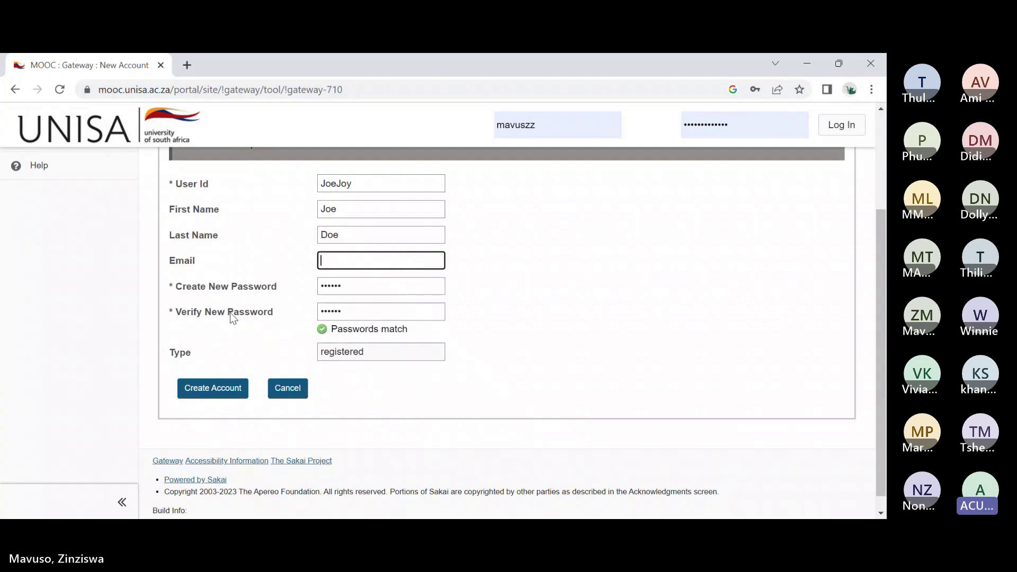
pyautogui.click(213, 388)
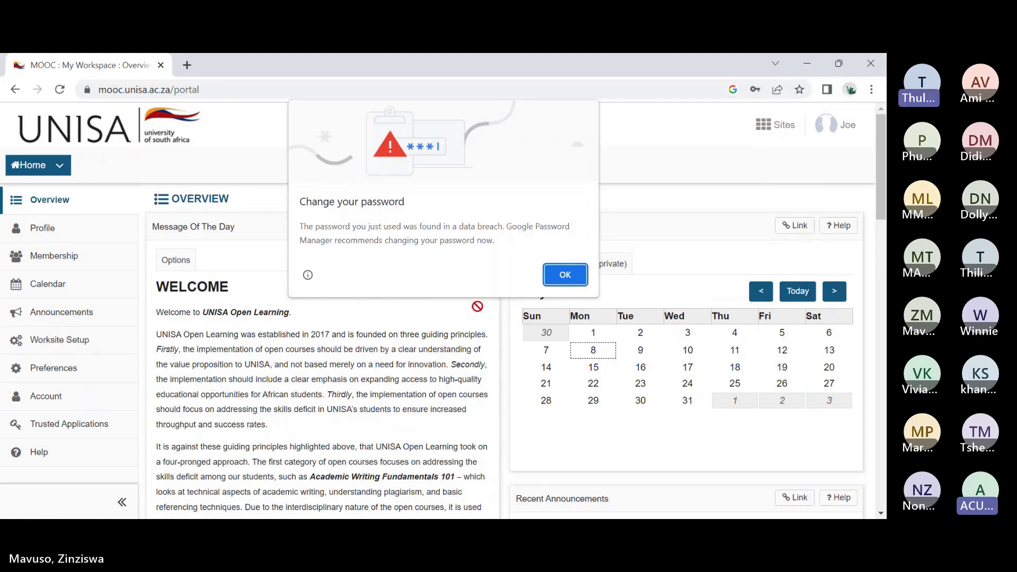
pyautogui.click(576, 274)
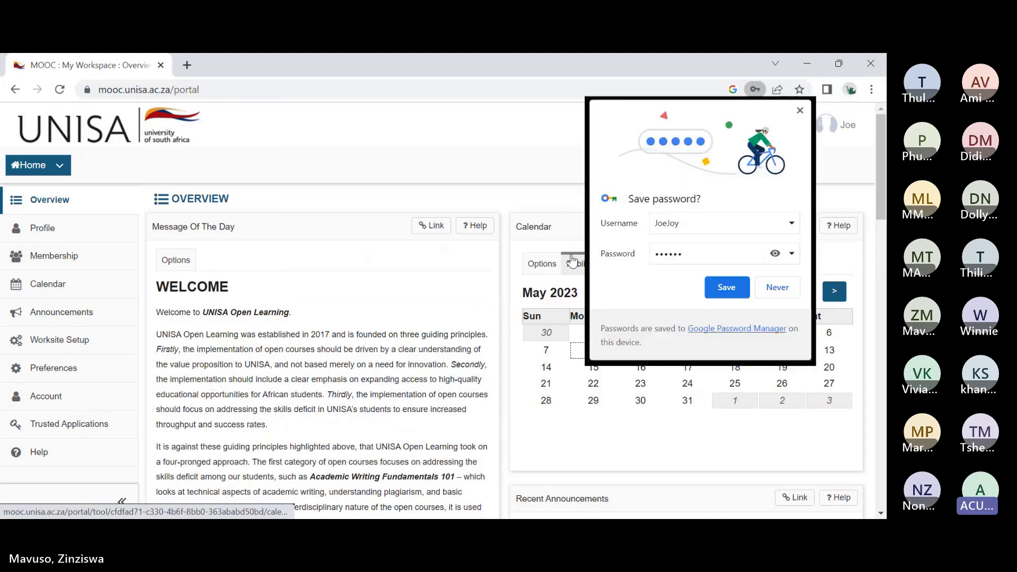
pyautogui.click(801, 111)
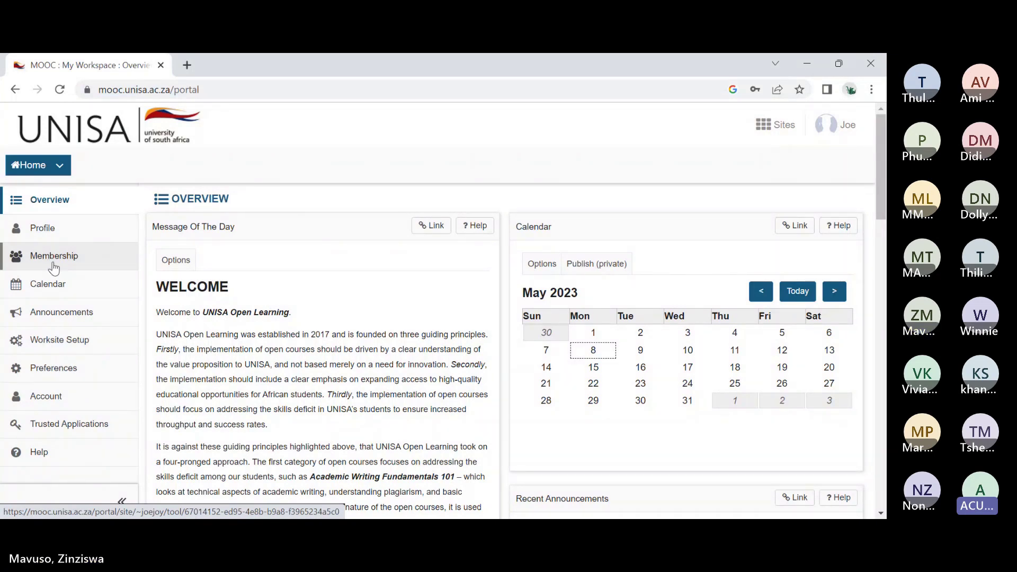
# Step: Go to Membership's Joinable Sites and search for am01
pyautogui.click(63, 258)
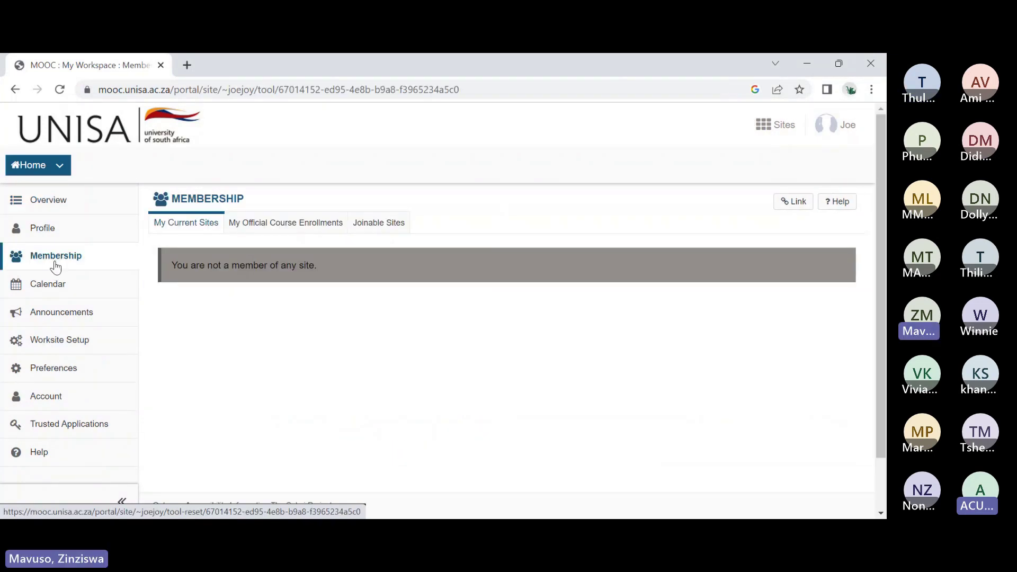
pyautogui.click(370, 231)
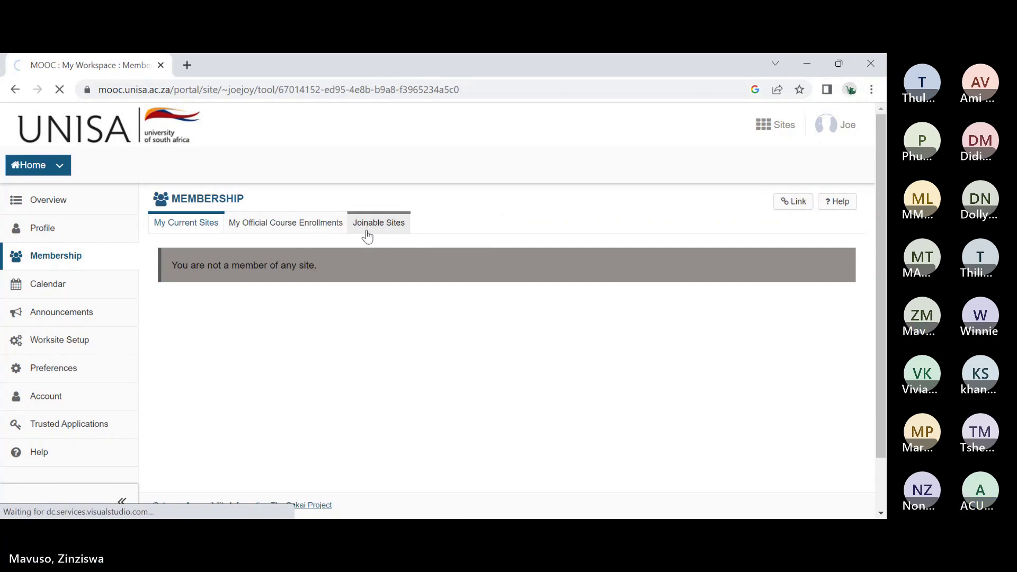
pyautogui.scroll(-3, 488, 249)
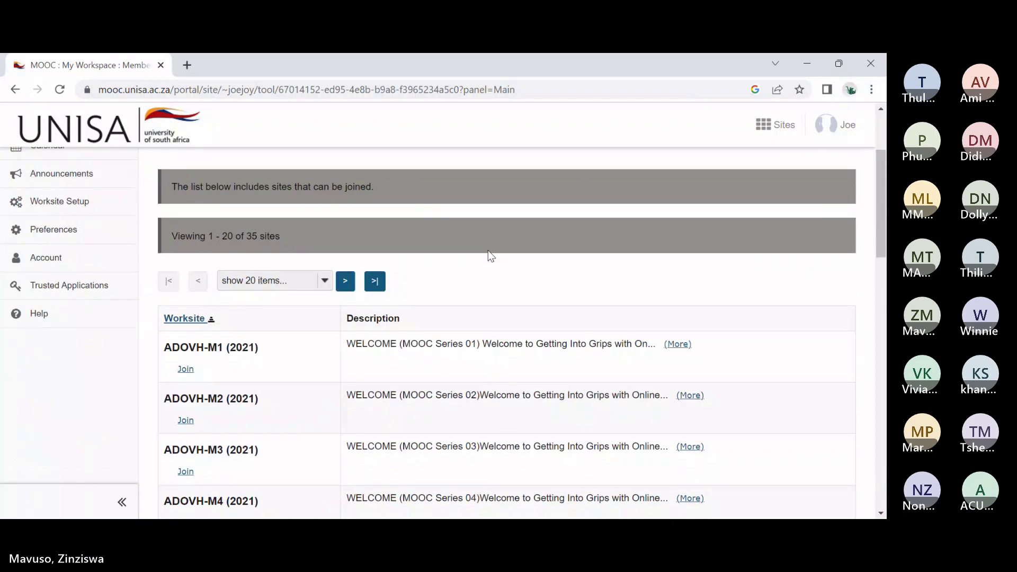
pyautogui.scroll(-7, 488, 277)
pyautogui.scroll(10, 483, 280)
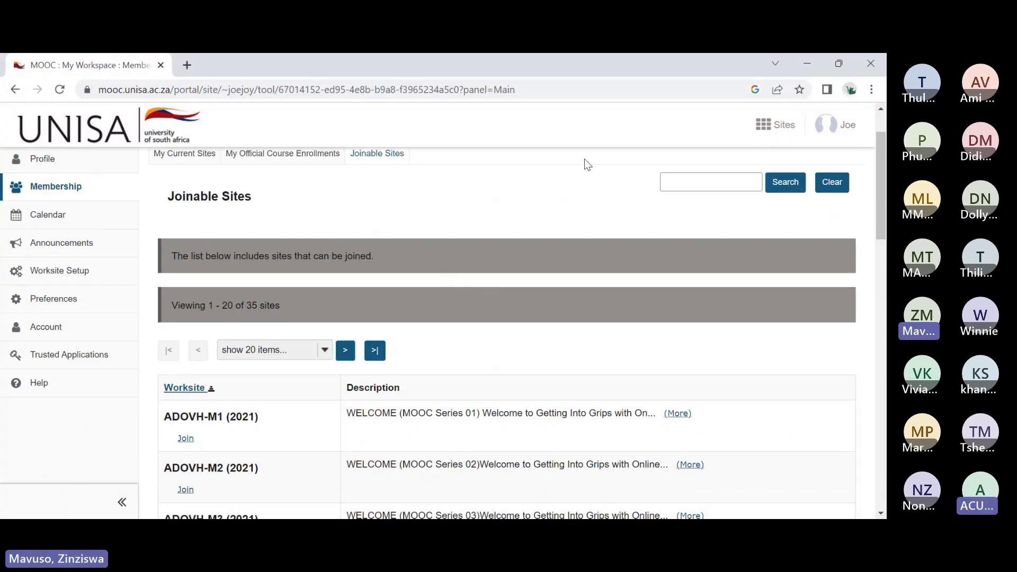
pyautogui.click(699, 180)
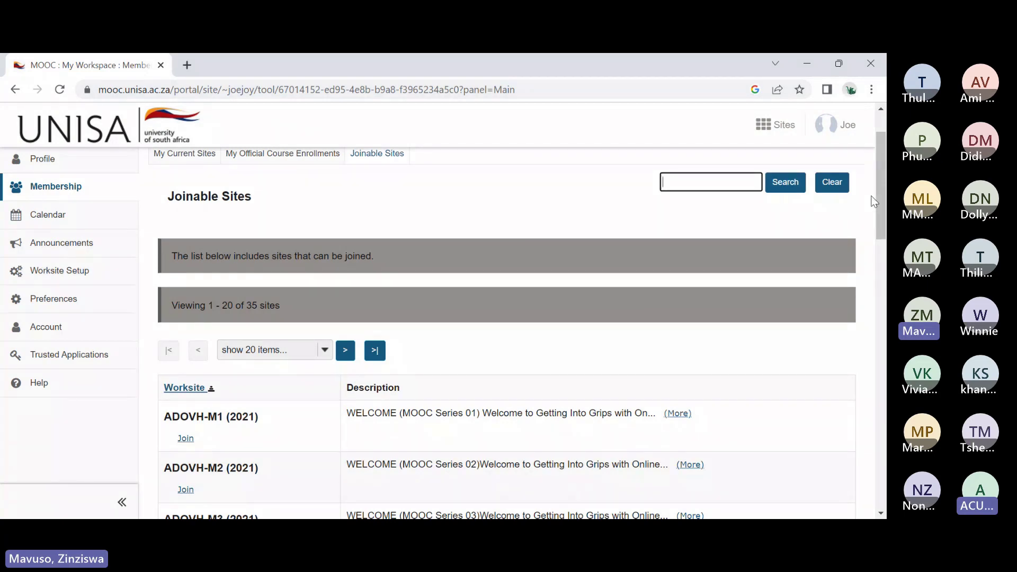
pyautogui.write('am01')
pyautogui.click(789, 181)
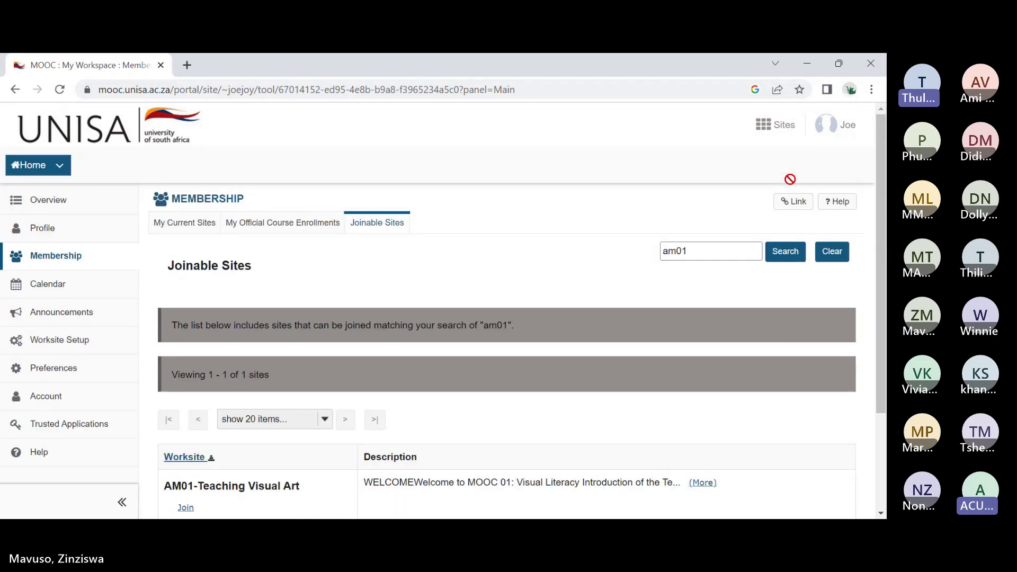
# Step: Join AM01-Teaching Visual Art, check My Current Sites, then return to Joinable Sites
pyautogui.scroll(-2, 532, 243)
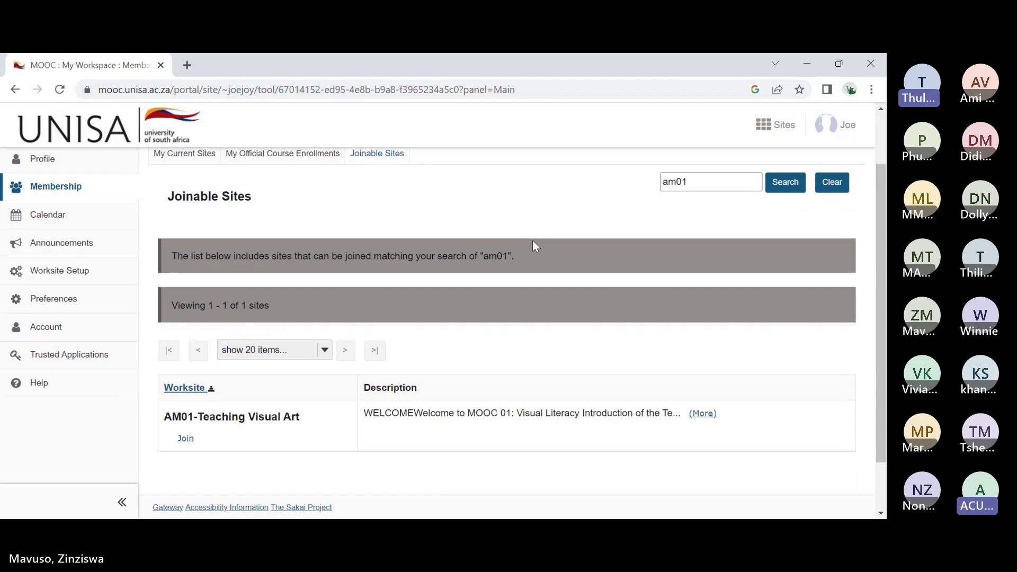
pyautogui.scroll(-1, 534, 246)
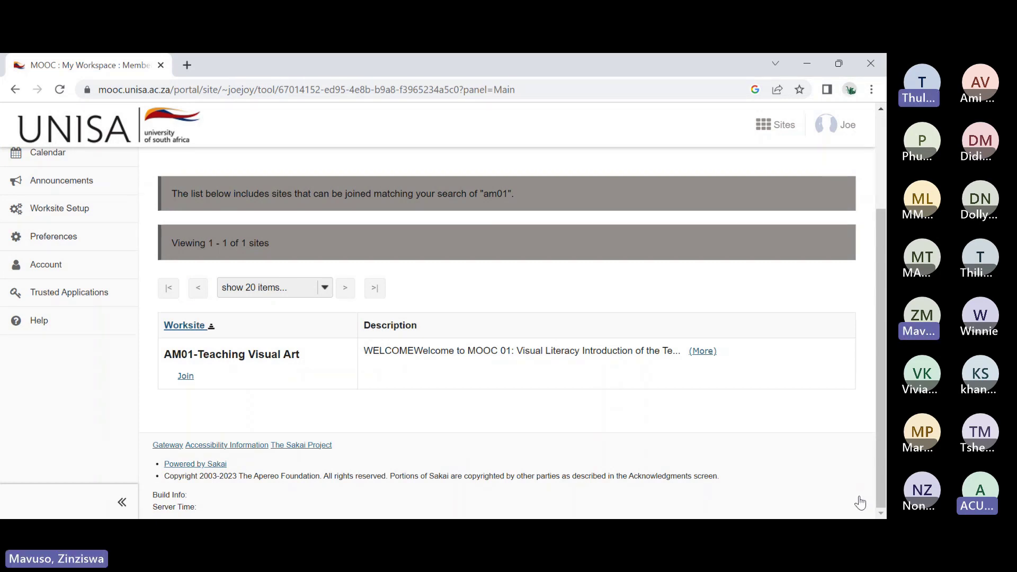
pyautogui.click(185, 376)
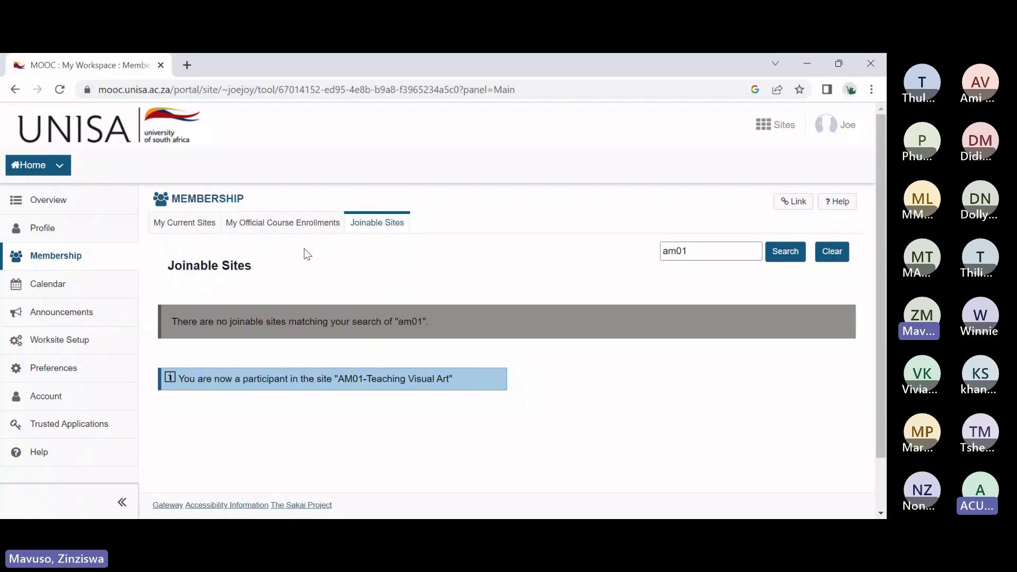
pyautogui.click(190, 228)
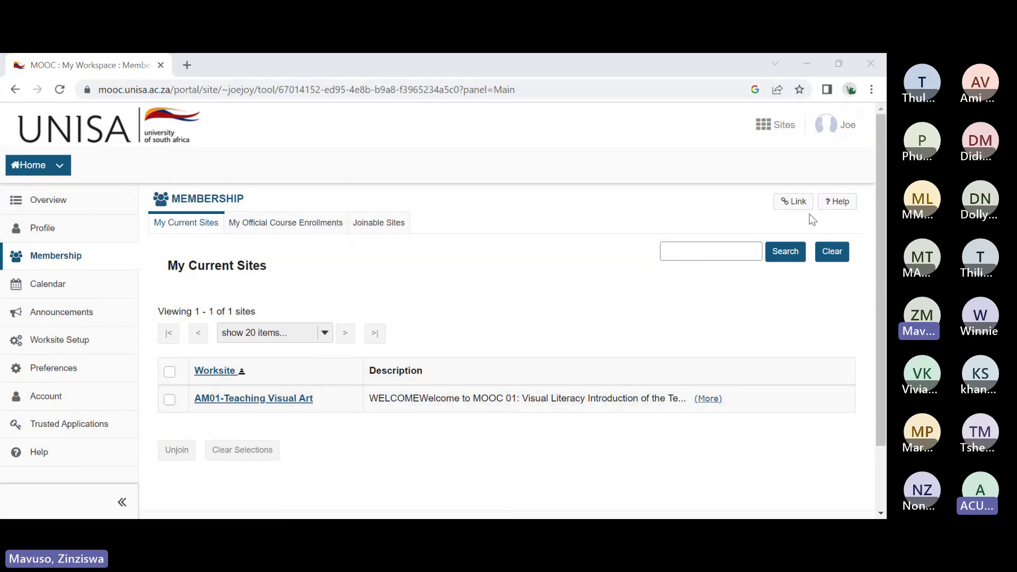
pyautogui.click(399, 228)
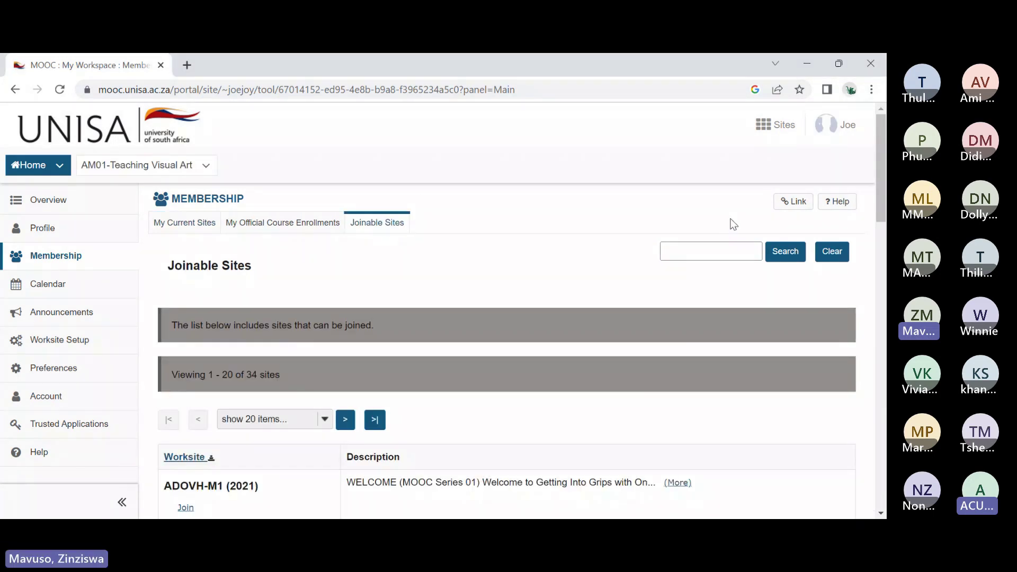
# Step: Search joinable sites for am02, join AM02-Teaching Visual Art, and view My Current Sites
pyautogui.click(749, 251)
pyautogui.write('am0')
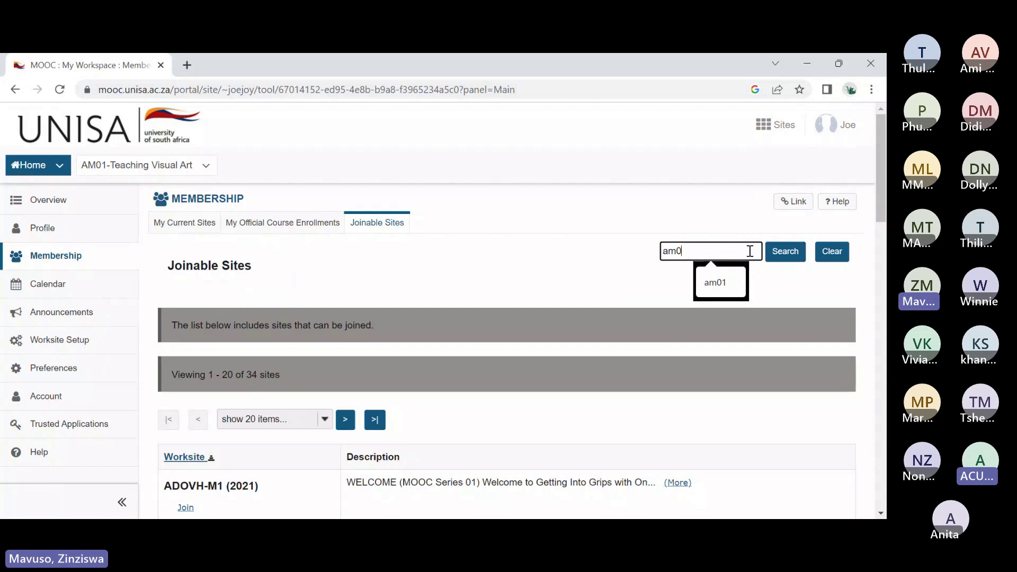
pyautogui.write('2')
pyautogui.click(785, 252)
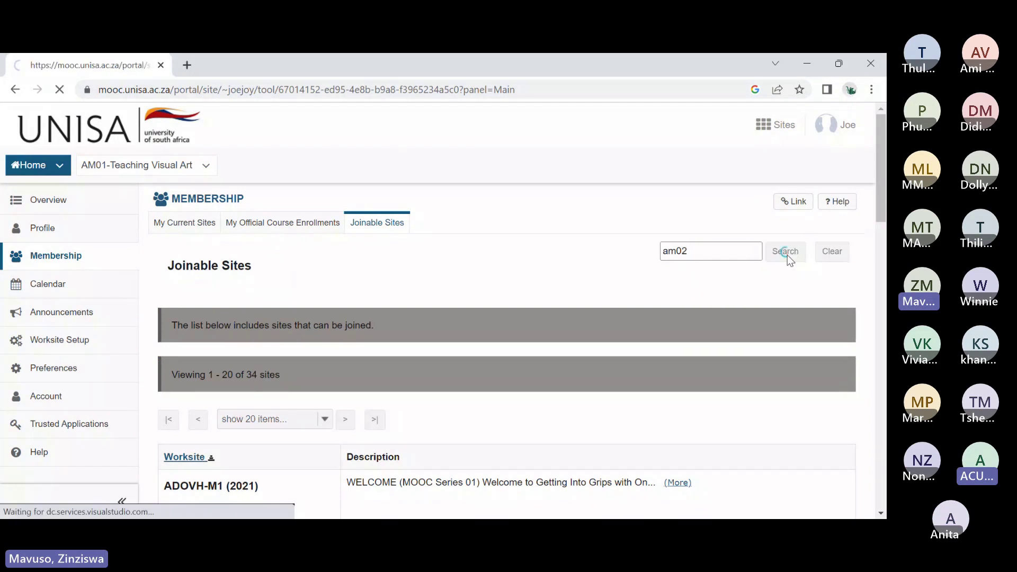
pyautogui.scroll(-2, 371, 371)
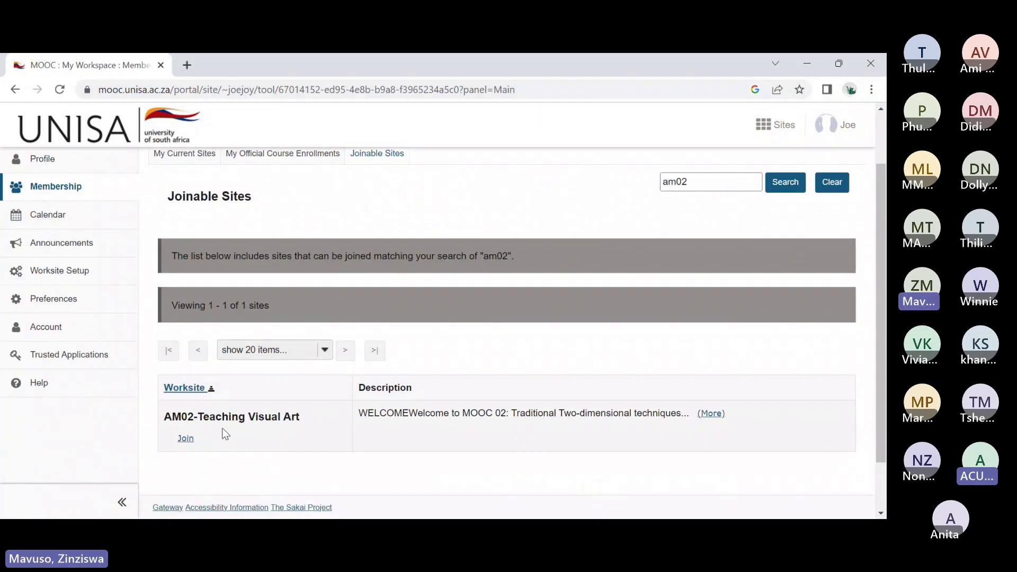
pyautogui.click(186, 438)
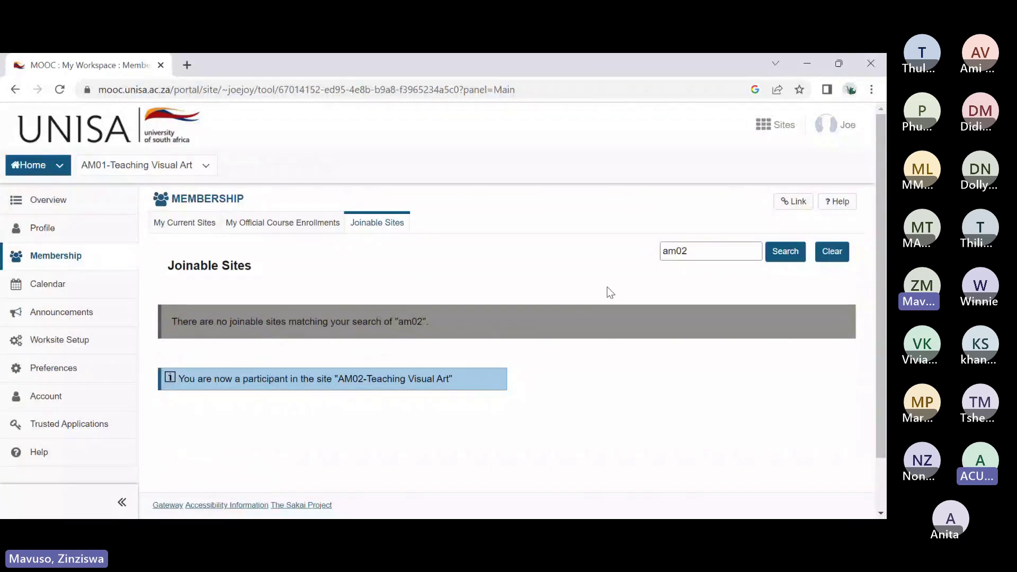
pyautogui.click(183, 221)
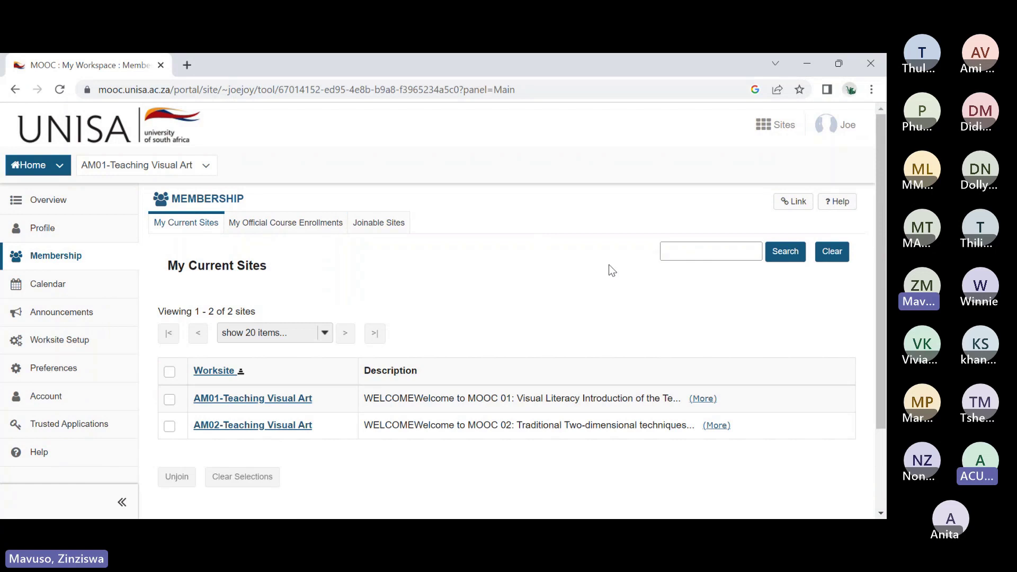
# Step: Open AM01-Teaching Visual Art from My Current Sites and go to its Getting Started page
pyautogui.click(274, 401)
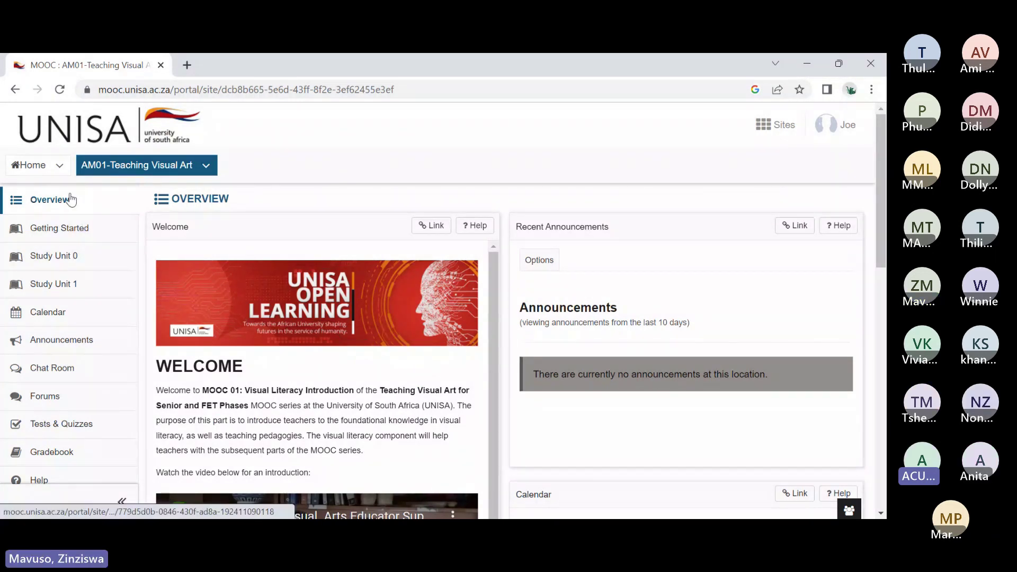
pyautogui.click(85, 228)
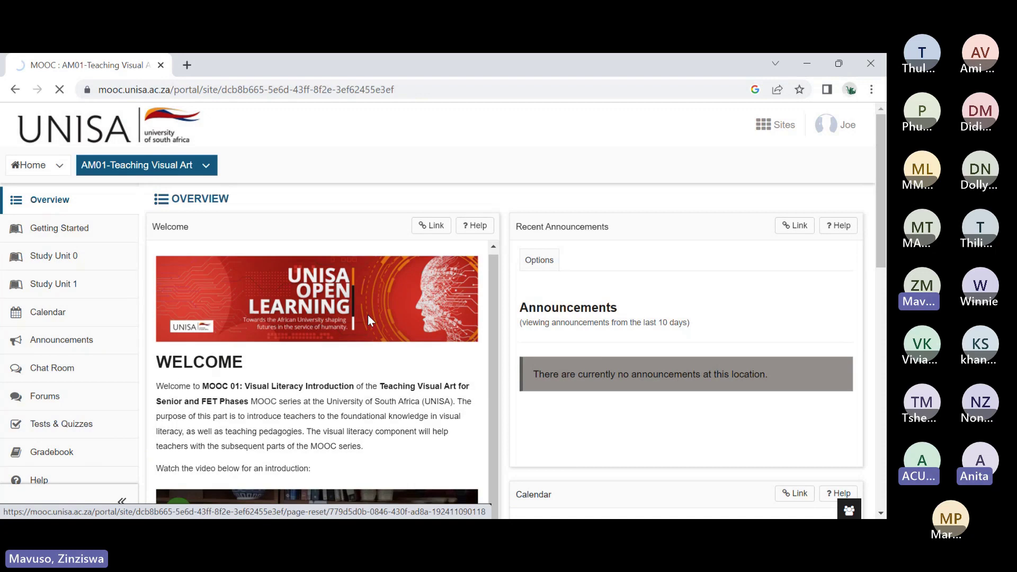
pyautogui.scroll(-5, 368, 315)
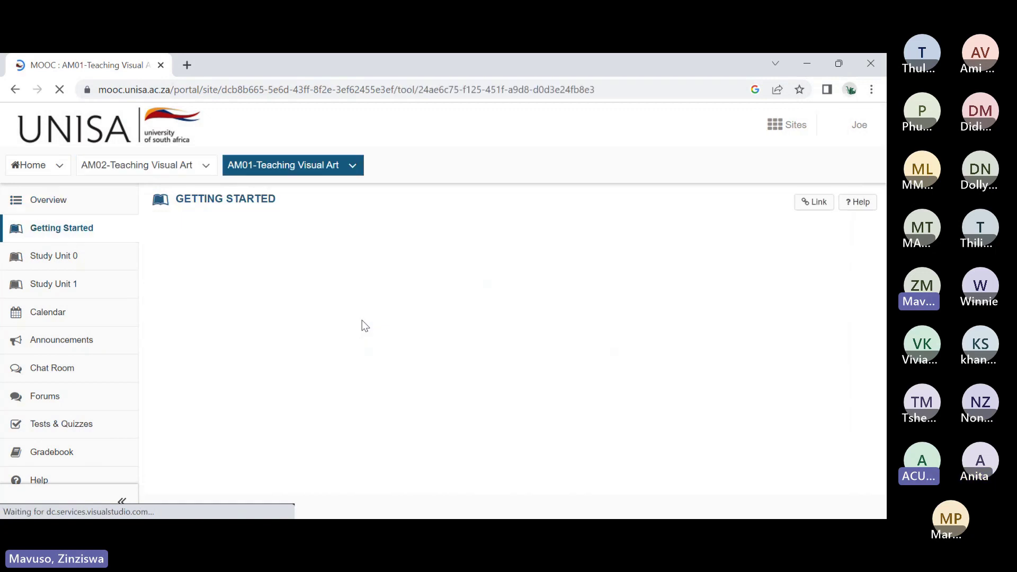
# Step: Scroll through the Getting Started activities and comments, then back up to the prerequisites and video
pyautogui.scroll(-1, 465, 248)
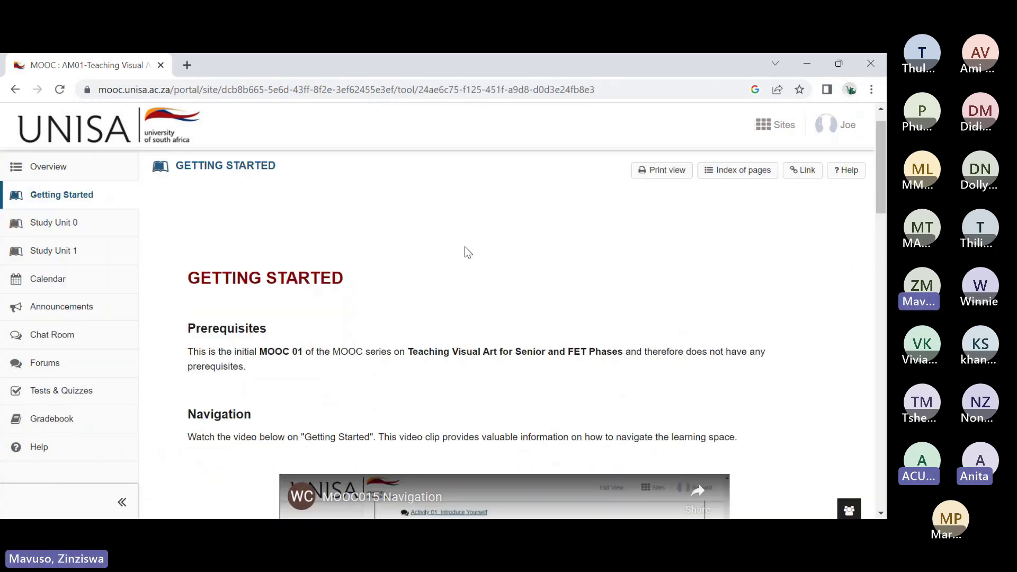
pyautogui.scroll(-4, 469, 252)
pyautogui.scroll(-3, 469, 255)
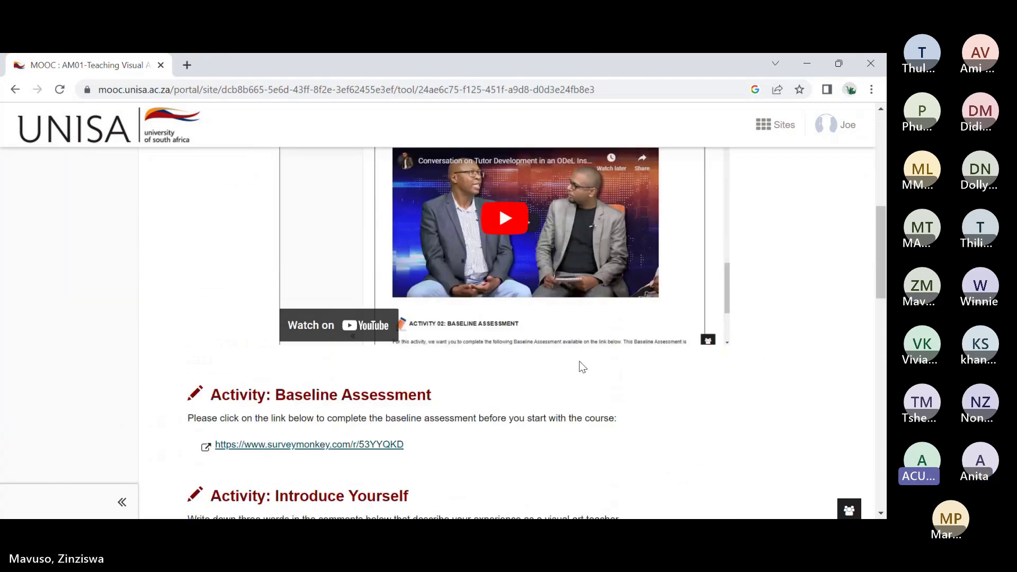
pyautogui.scroll(-4, 582, 367)
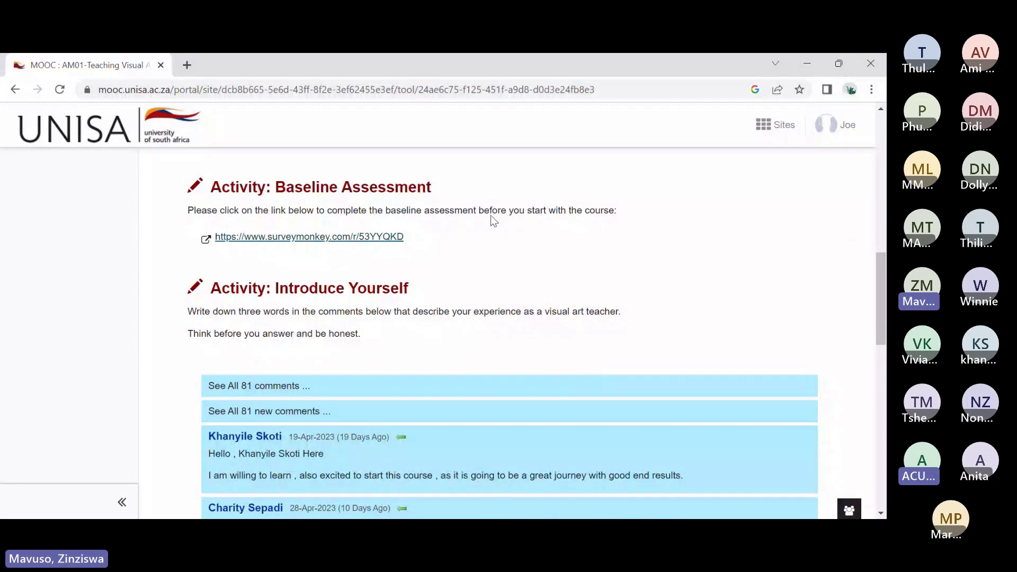
pyautogui.scroll(-3, 437, 302)
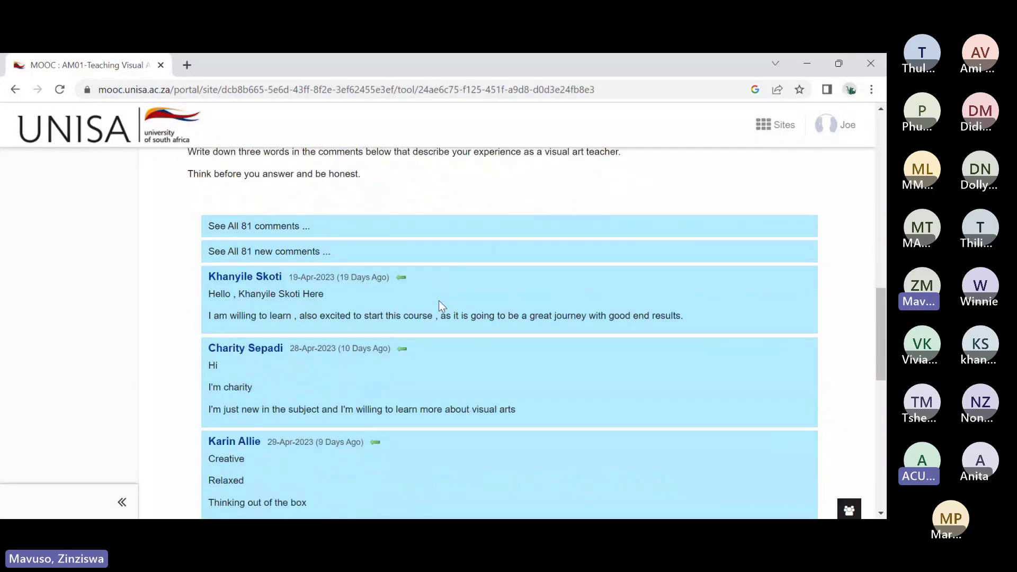
pyautogui.scroll(-10, 438, 301)
pyautogui.scroll(4, 470, 316)
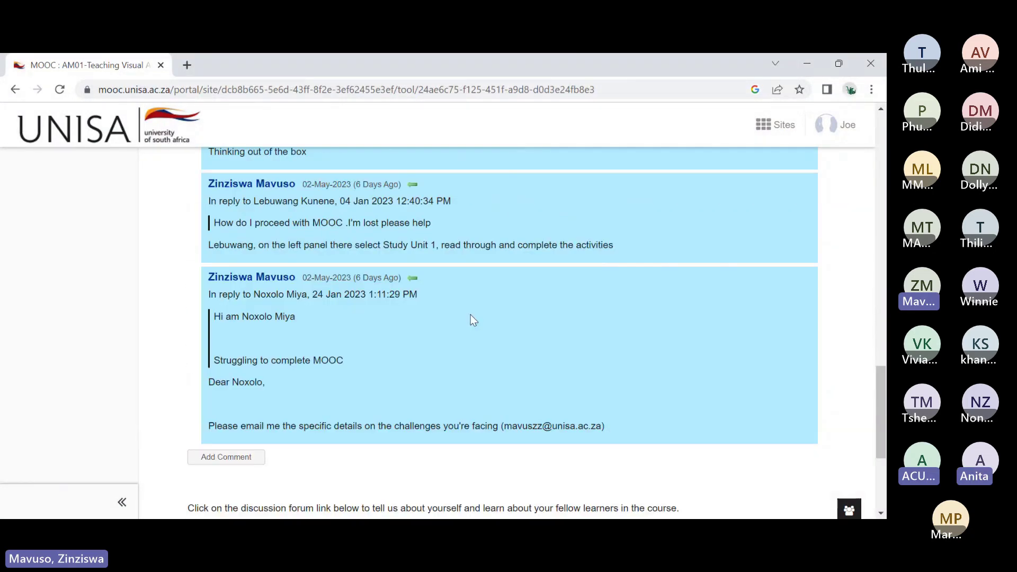
pyautogui.scroll(15, 503, 318)
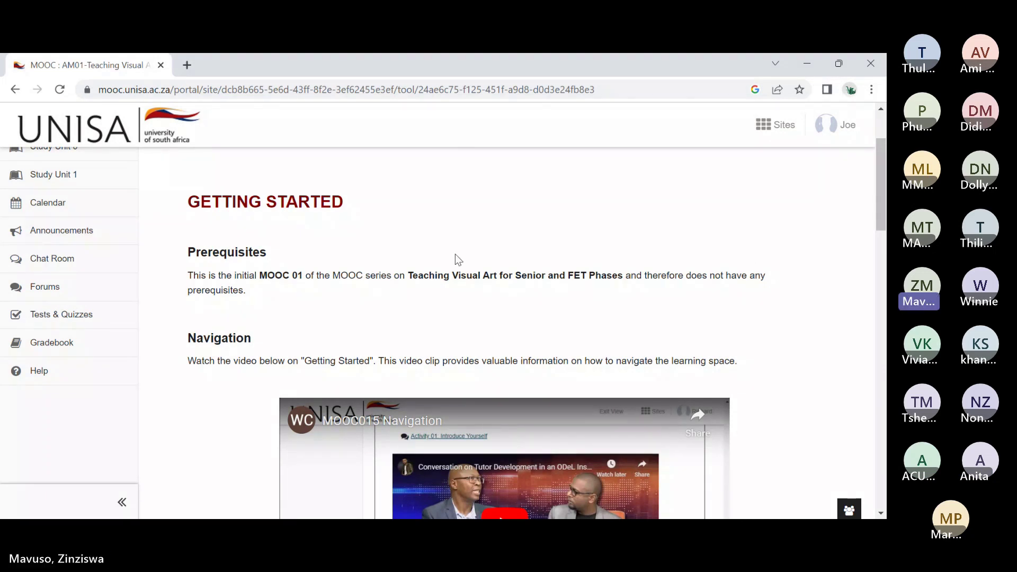
pyautogui.scroll(-10, 454, 259)
pyautogui.scroll(-2, 423, 287)
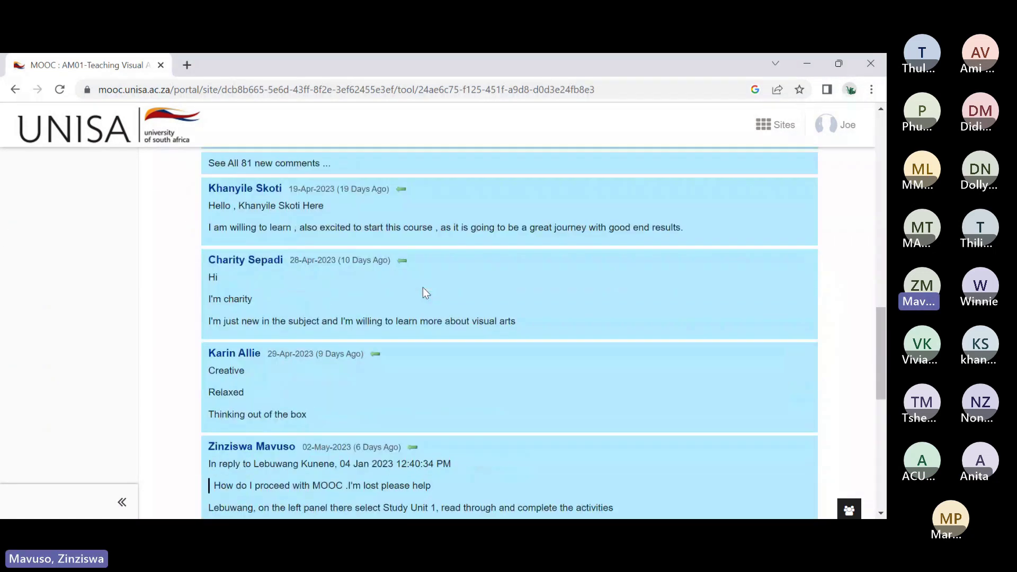
pyautogui.scroll(3, 423, 287)
pyautogui.scroll(3, 423, 289)
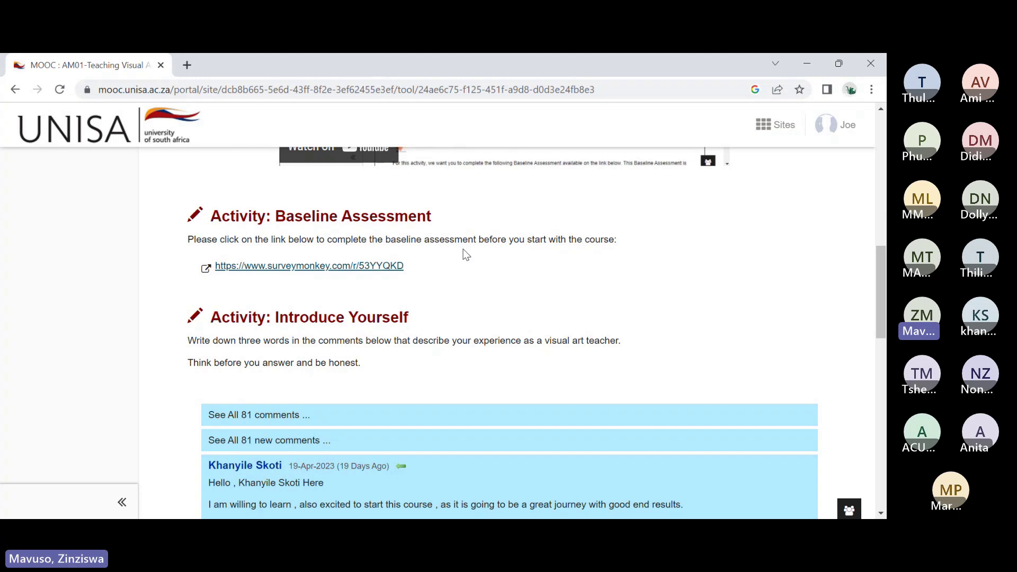
pyautogui.scroll(5, 466, 255)
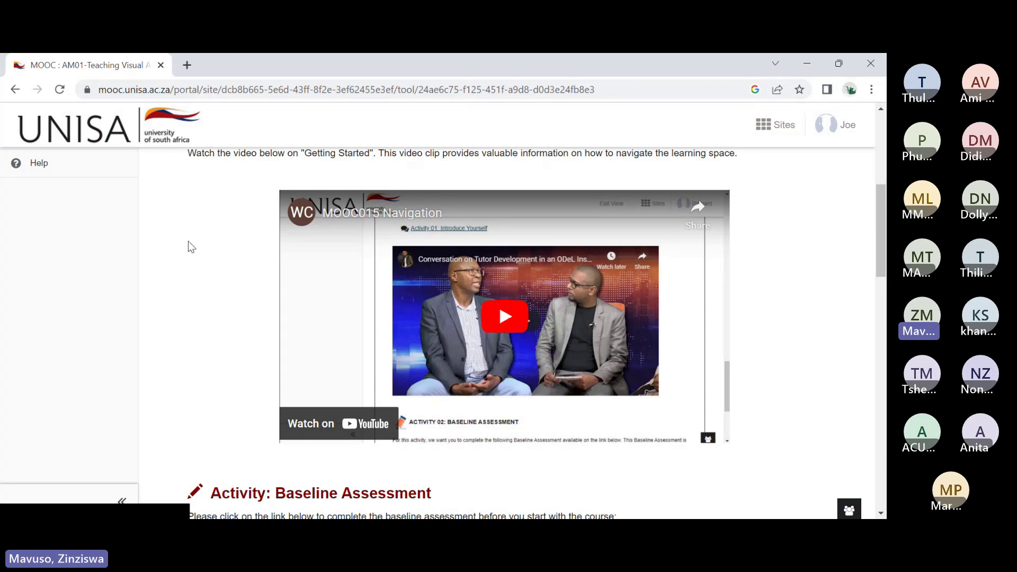
pyautogui.scroll(1, 142, 296)
pyautogui.scroll(5, 142, 297)
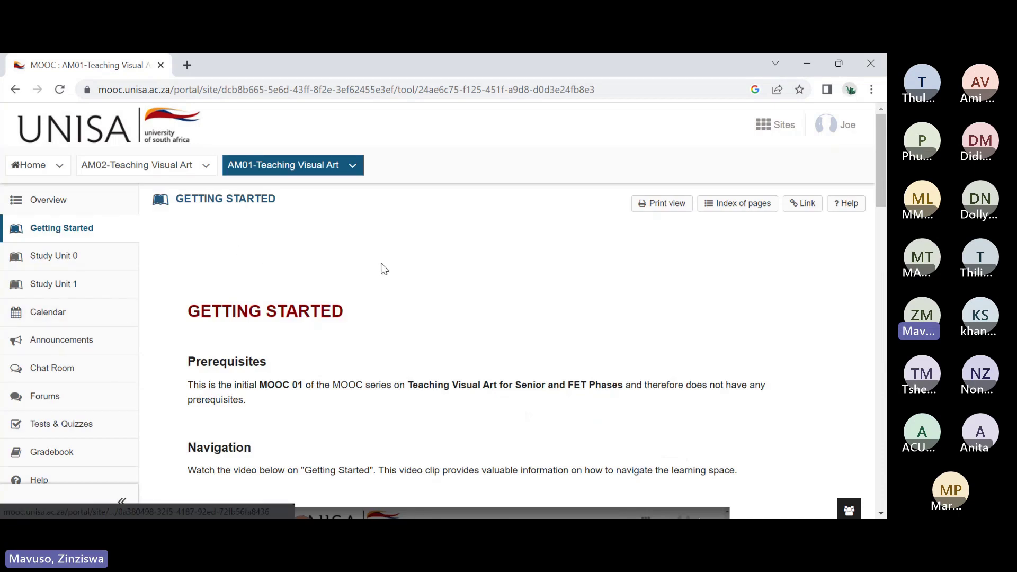
pyautogui.scroll(-4, 384, 272)
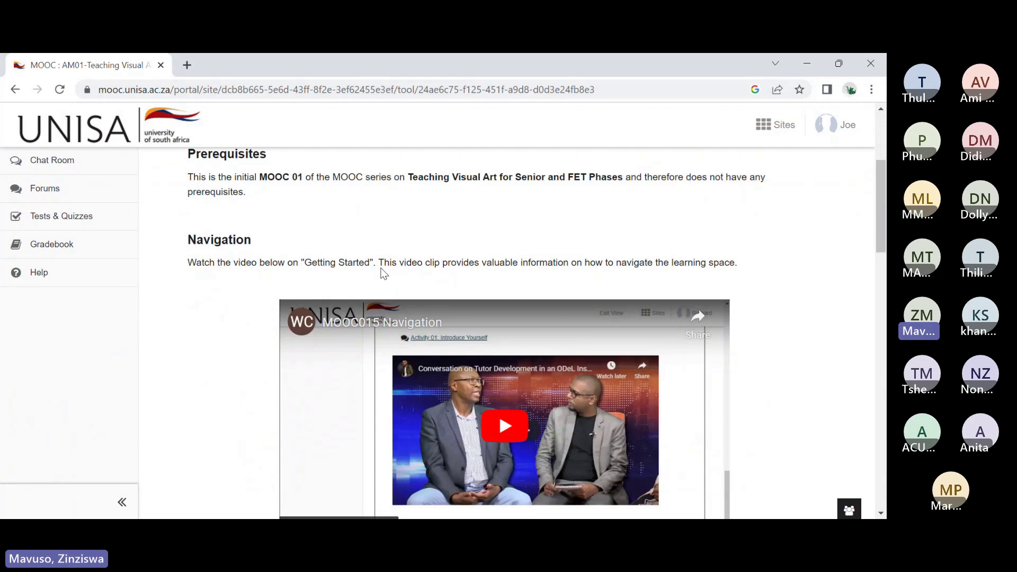
pyautogui.scroll(4, 355, 247)
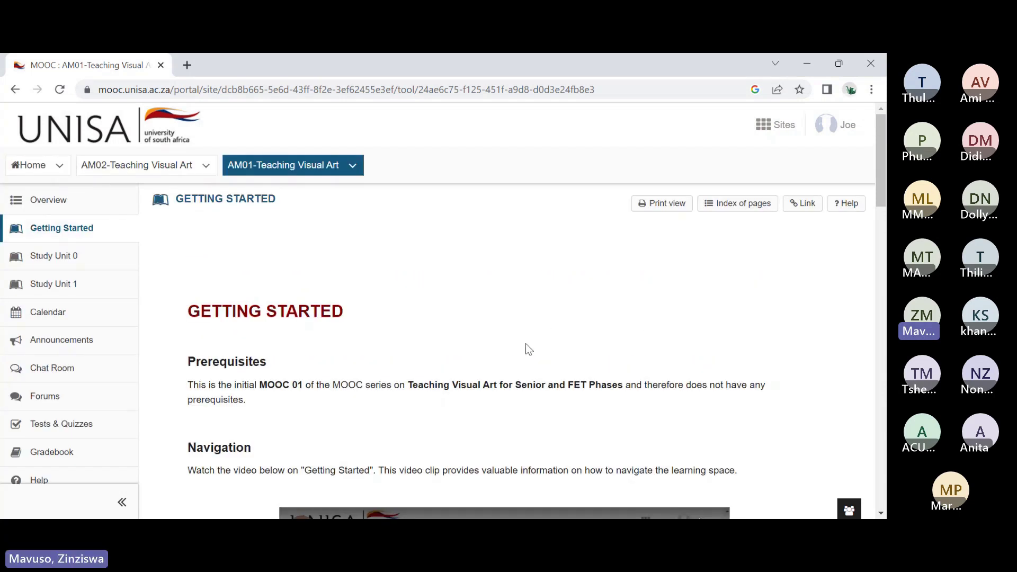
pyautogui.scroll(-5, 283, 418)
pyautogui.scroll(4, 284, 394)
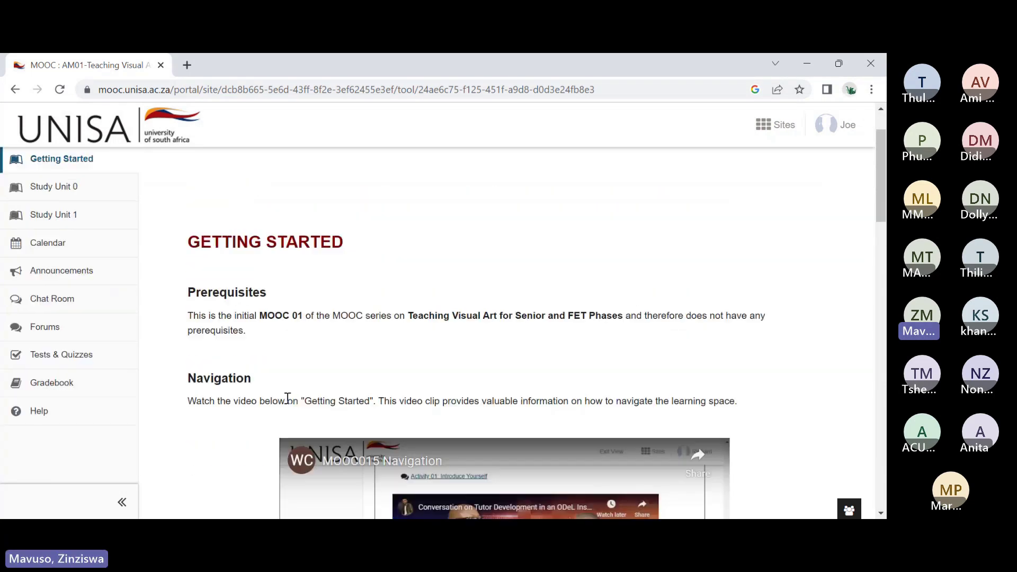
# Step: Open Tests & Quizzes from the AM01 site menu
pyautogui.click(42, 366)
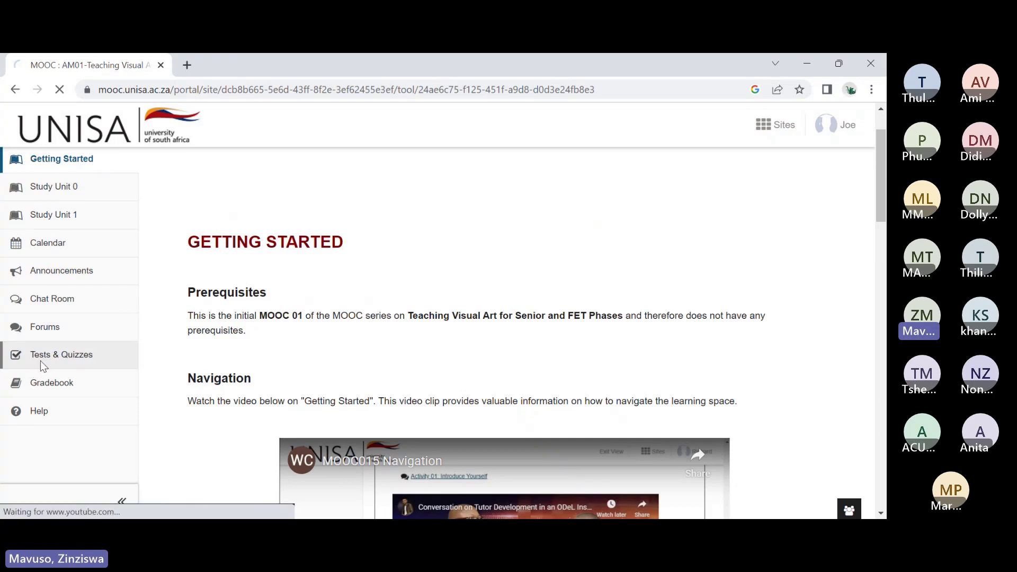